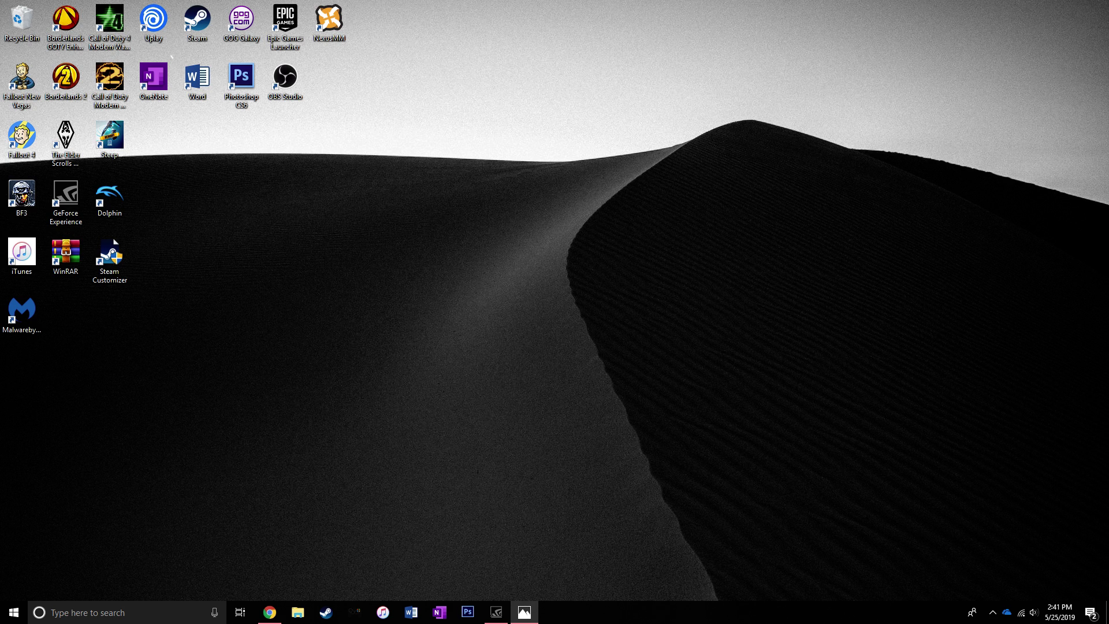
- Launch Razer Synapse from the hidden tray icons, scroll its dashboard, then close it
right_click(991, 613)
left_click(890, 576)
left_click(993, 612)
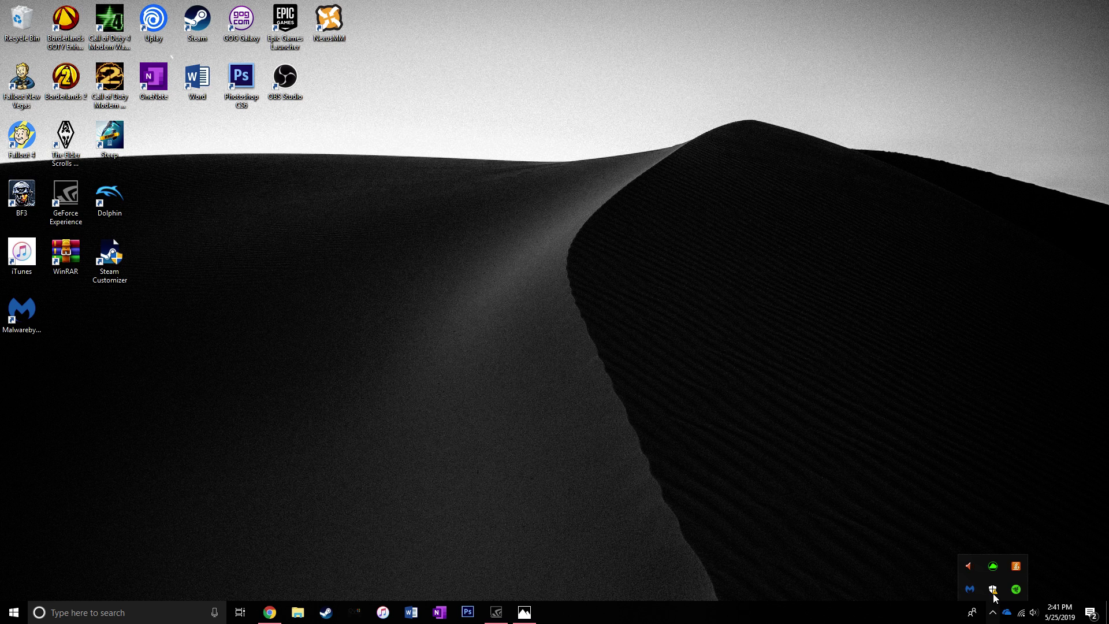
right_click(1018, 592)
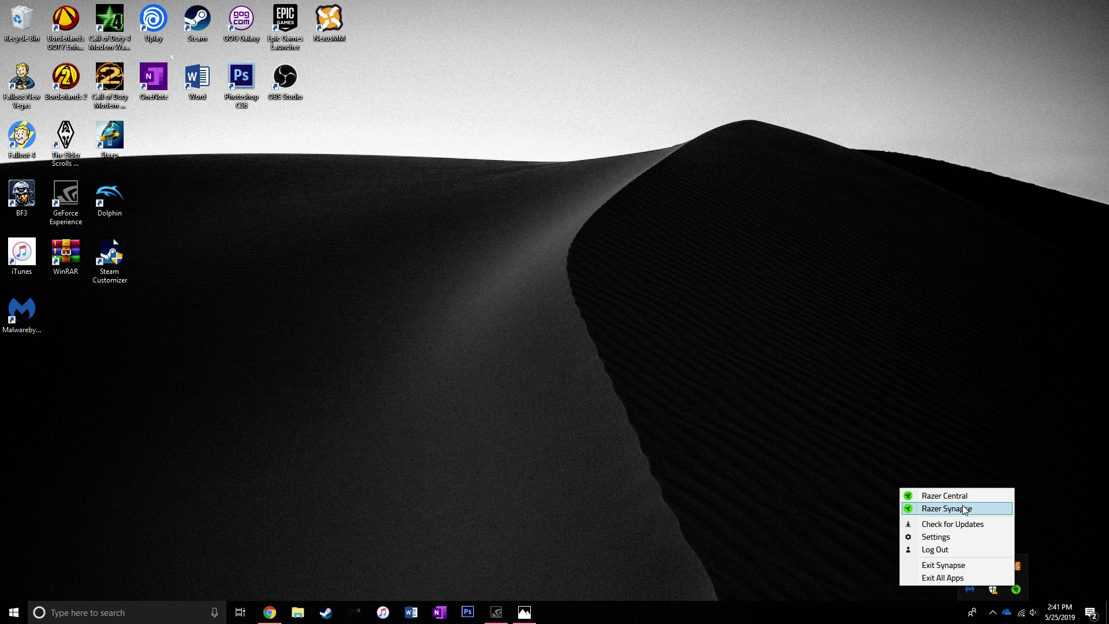
left_click(953, 506)
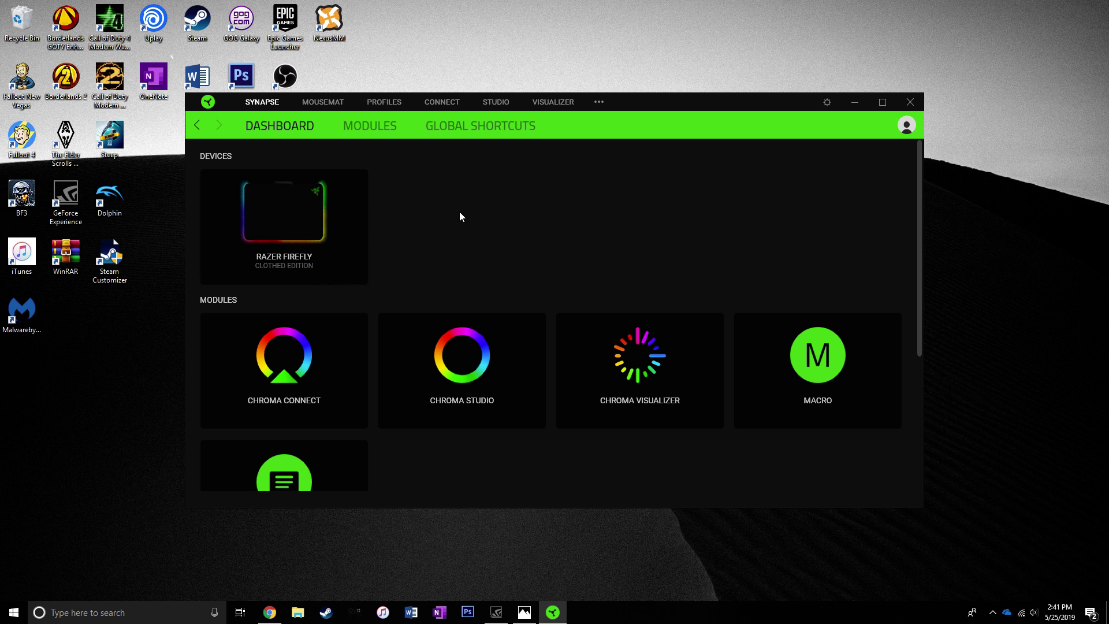
scroll(614, 227, "down", 4)
scroll(614, 226, "up", 4)
left_click(910, 101)
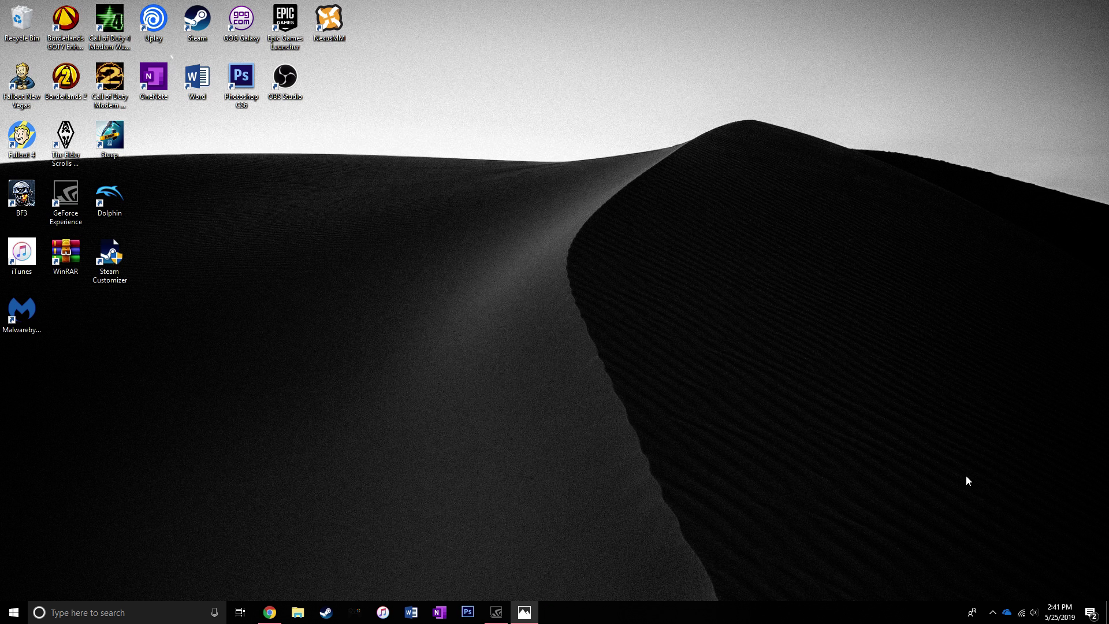
- Reopen Razer Synapse, view the DeathStalker Chroma and Diamondback devices, then close it
left_click(992, 612)
right_click(988, 569)
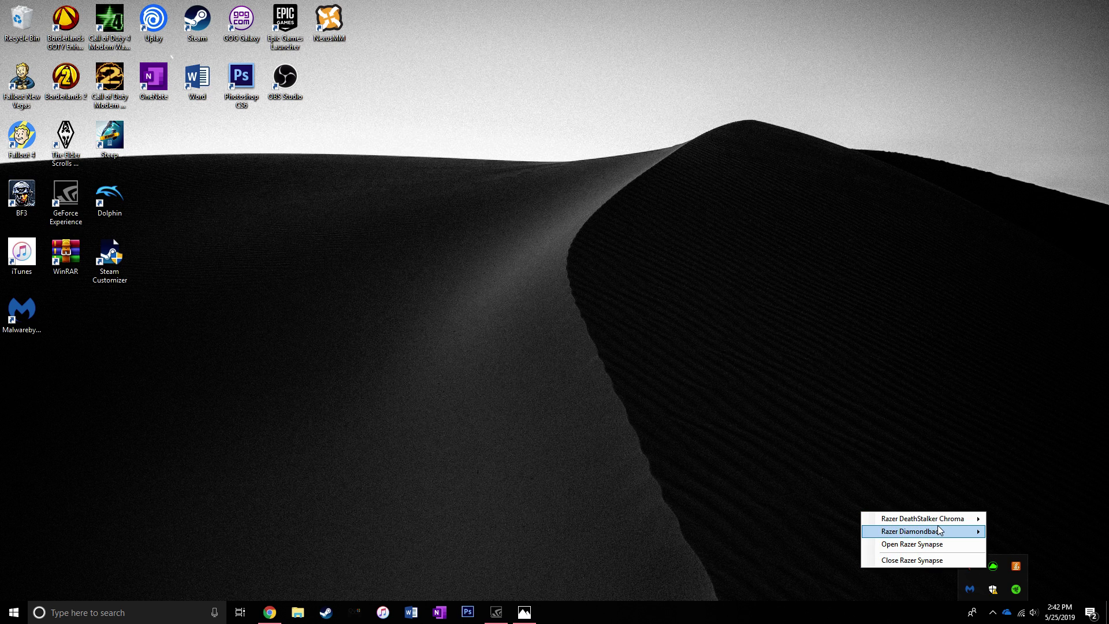
left_click(934, 544)
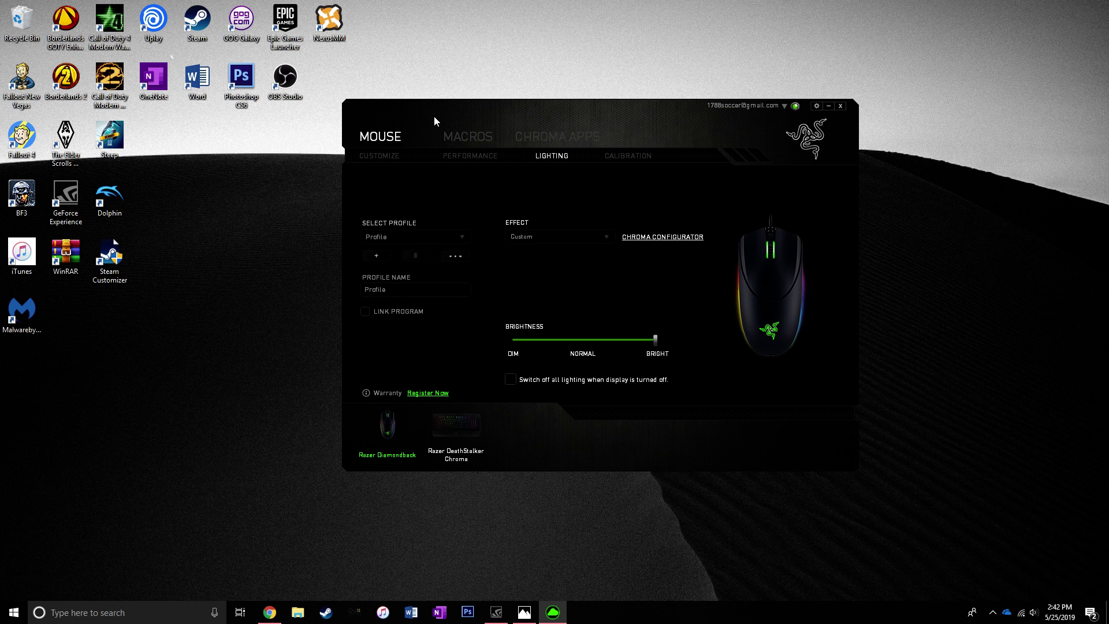
left_click(445, 430)
left_click(392, 429)
left_click(841, 107)
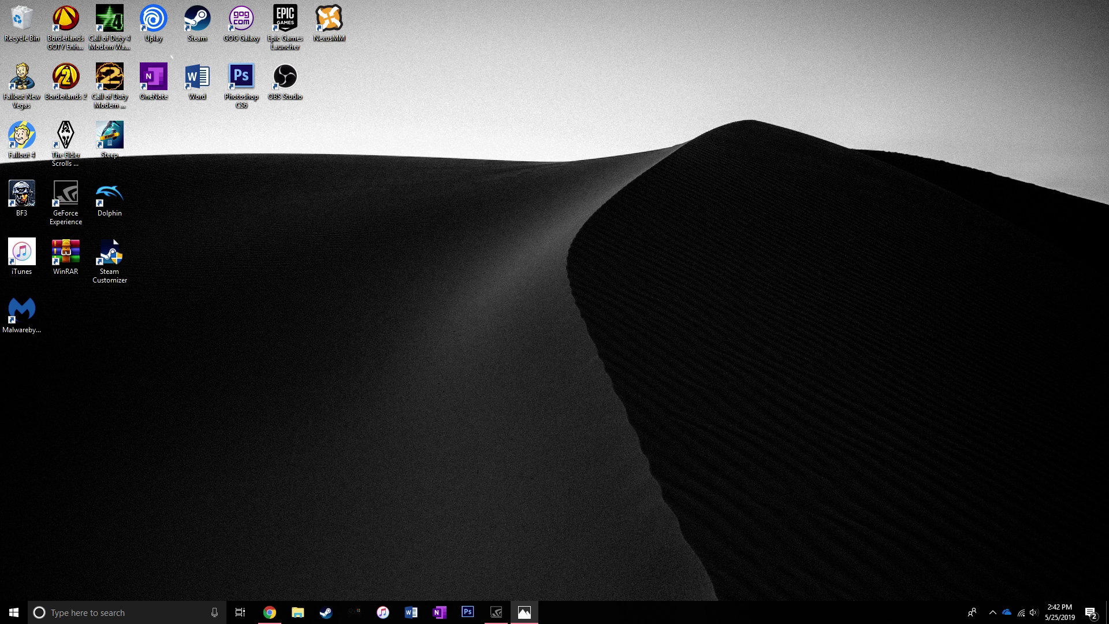
- Close the screenshot viewer and launch Device Manager by searching 'dev' from Start
left_click_drag(691, 113, 463, 5)
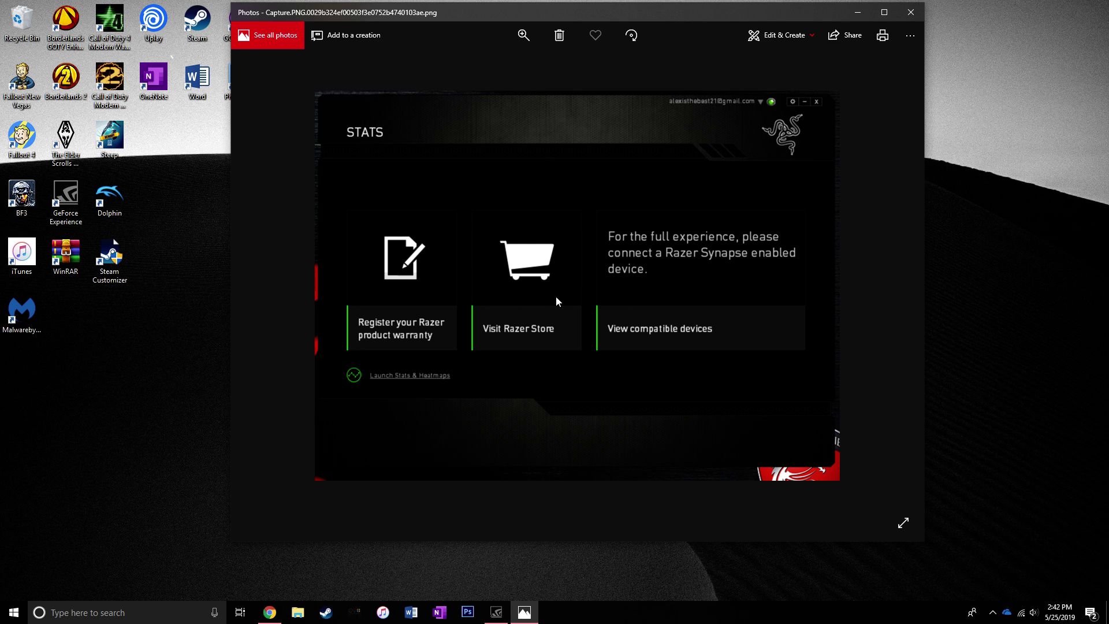
left_click(911, 12)
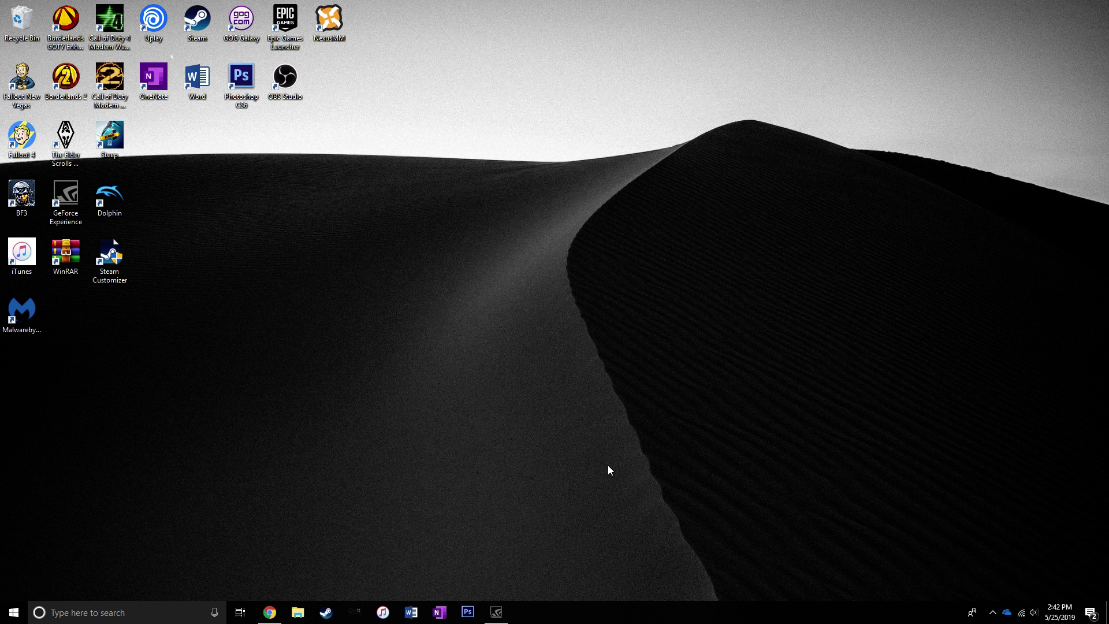
left_click(13, 612)
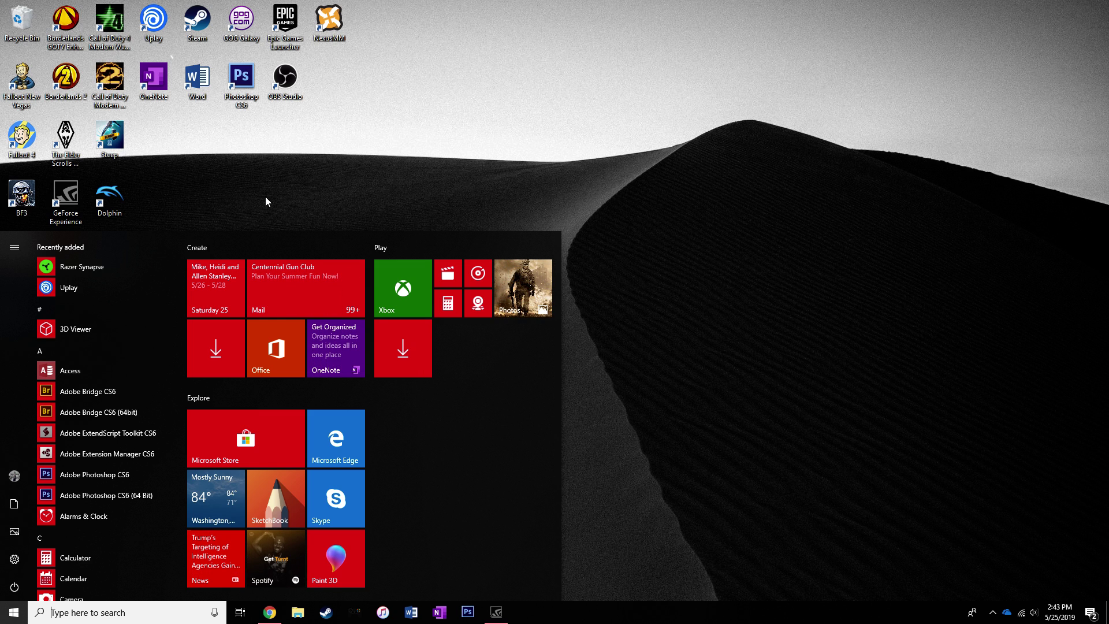
type("dev")
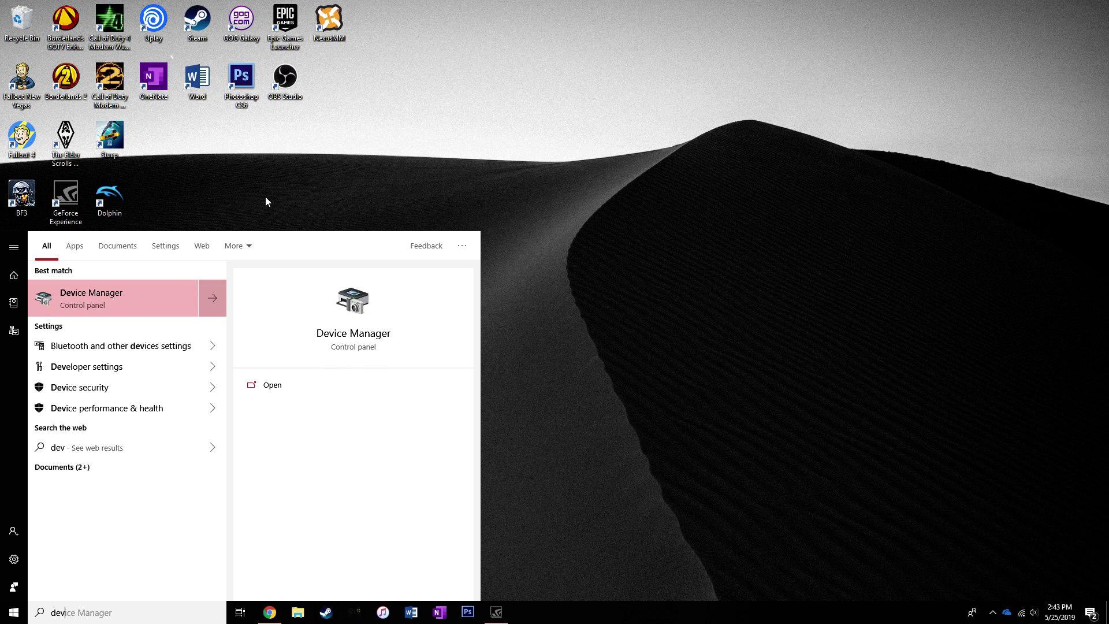
left_click(135, 296)
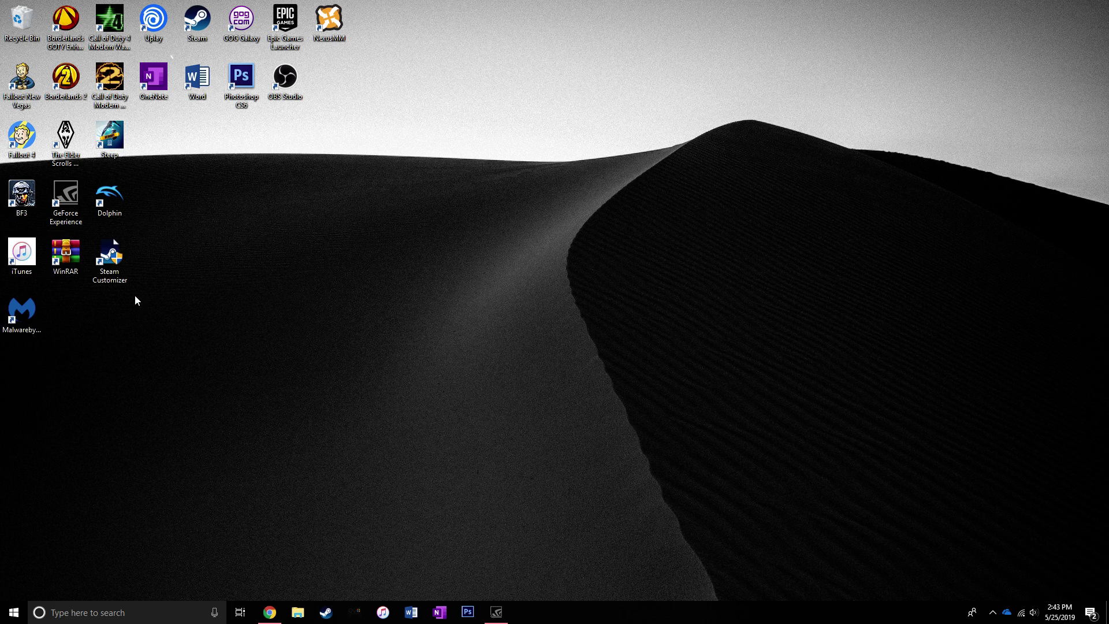
left_click_drag(348, 35, 588, 66)
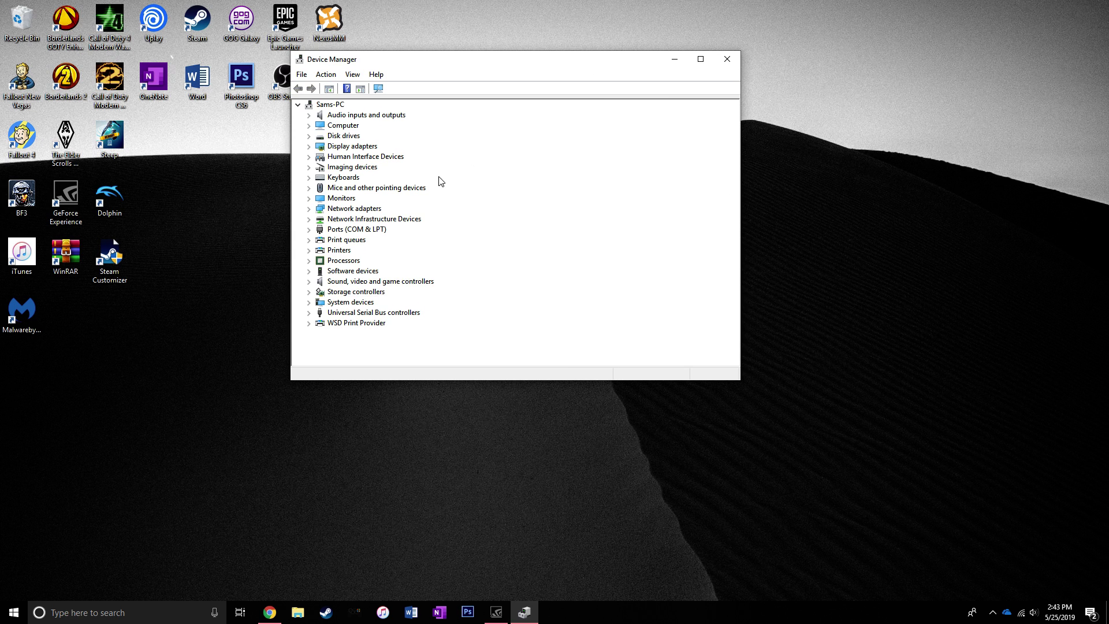
- Expand Keyboards and Mice and other pointing devices, locating the Razer DeathStalker Chroma and Diamondback entries
left_click(309, 179)
left_click(309, 251)
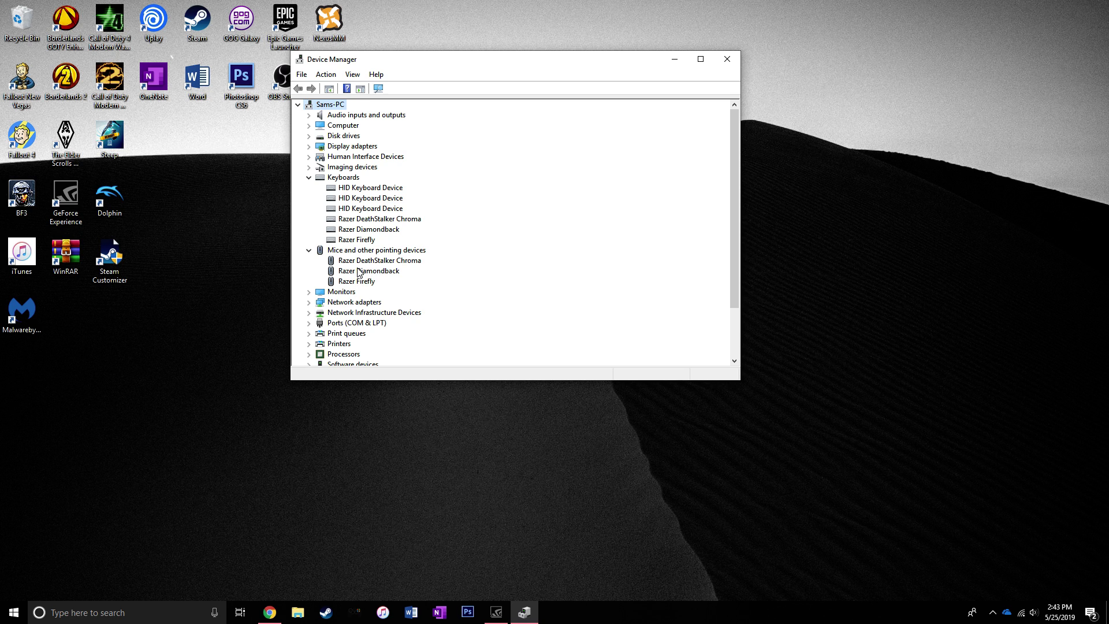
left_click(387, 264)
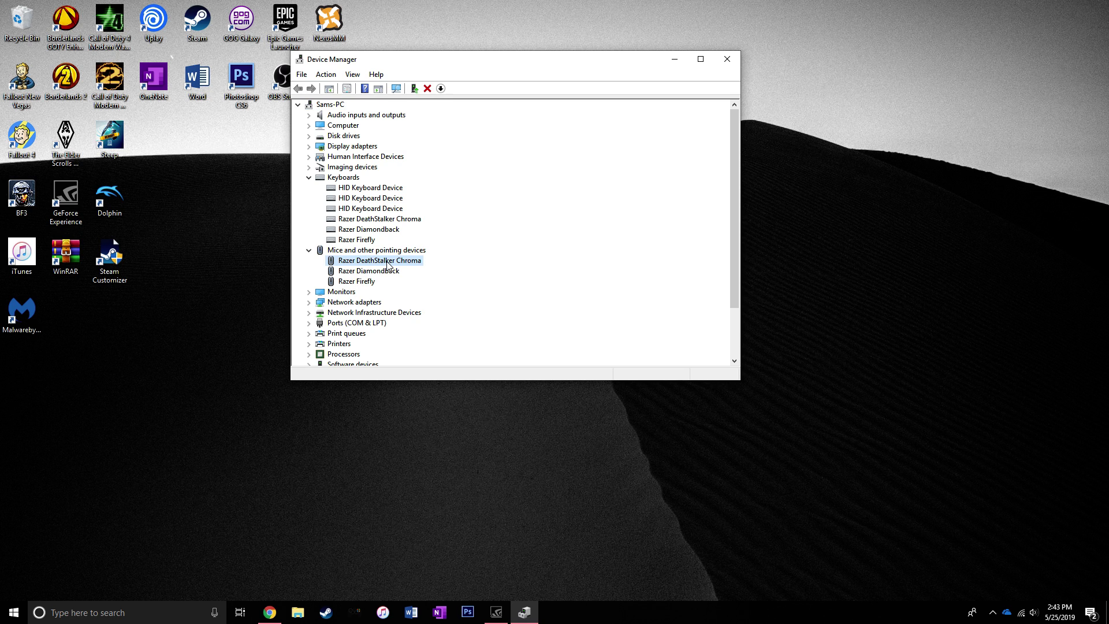
left_click(369, 230)
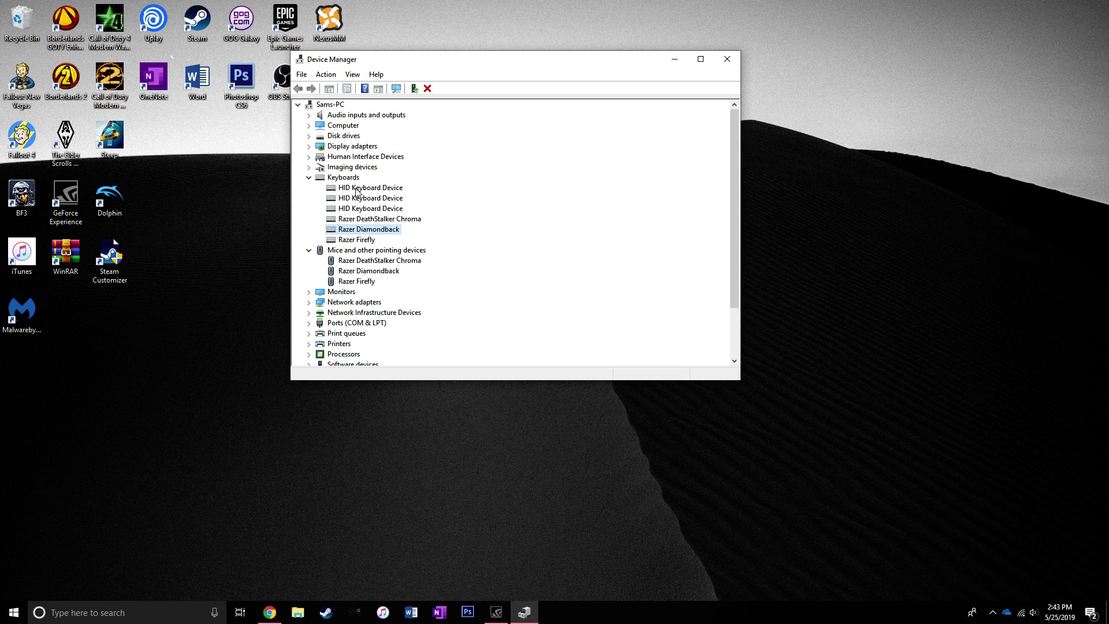
left_click(393, 220)
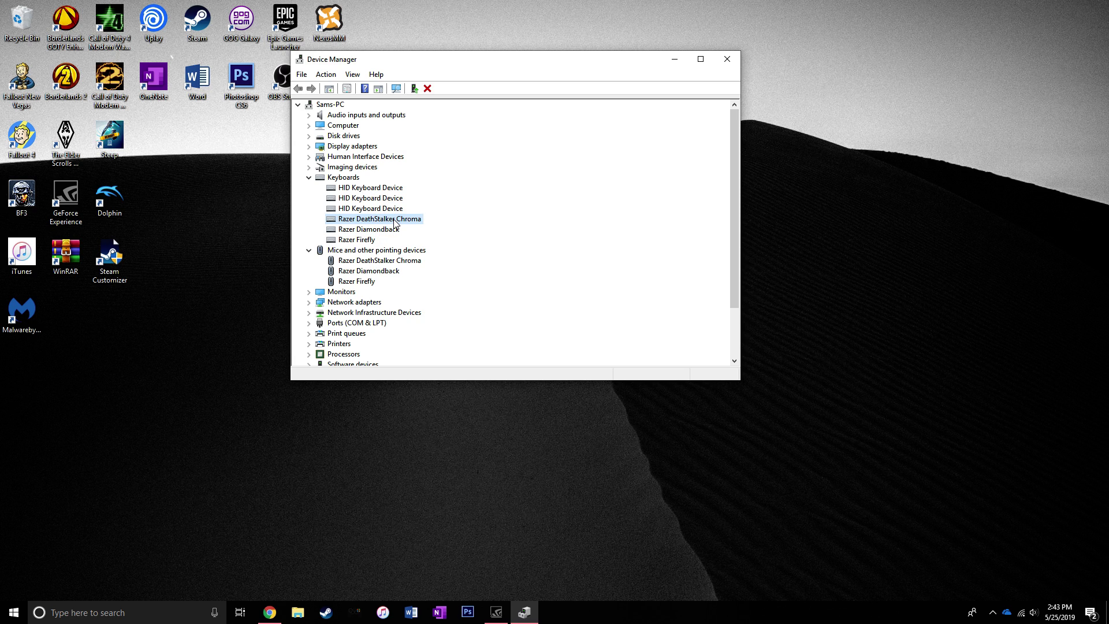
right_click(393, 221)
left_click(497, 202)
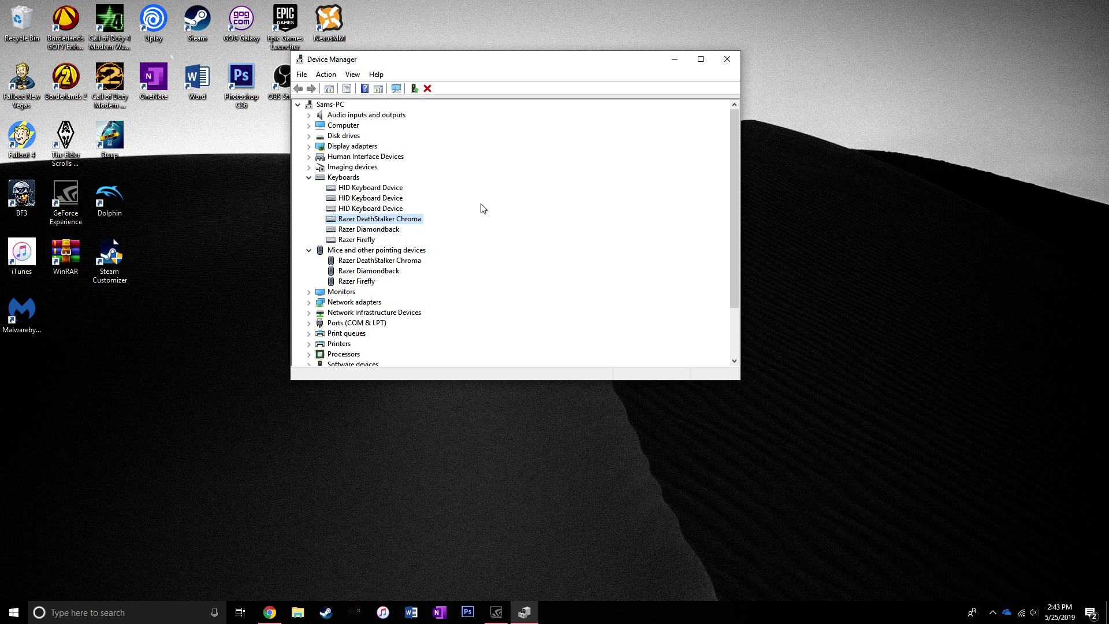
- Install the Razer DeathStalker Chroma driver for the keyboard entry from the on-computer driver list, then mute sound
right_click(416, 218)
left_click(442, 226)
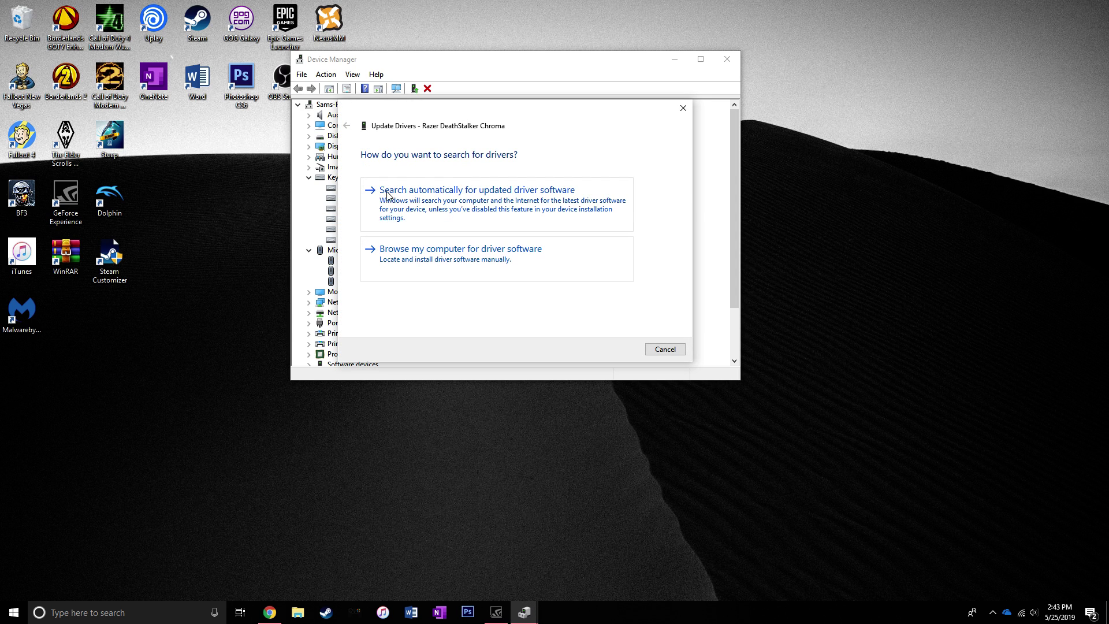
left_click(502, 254)
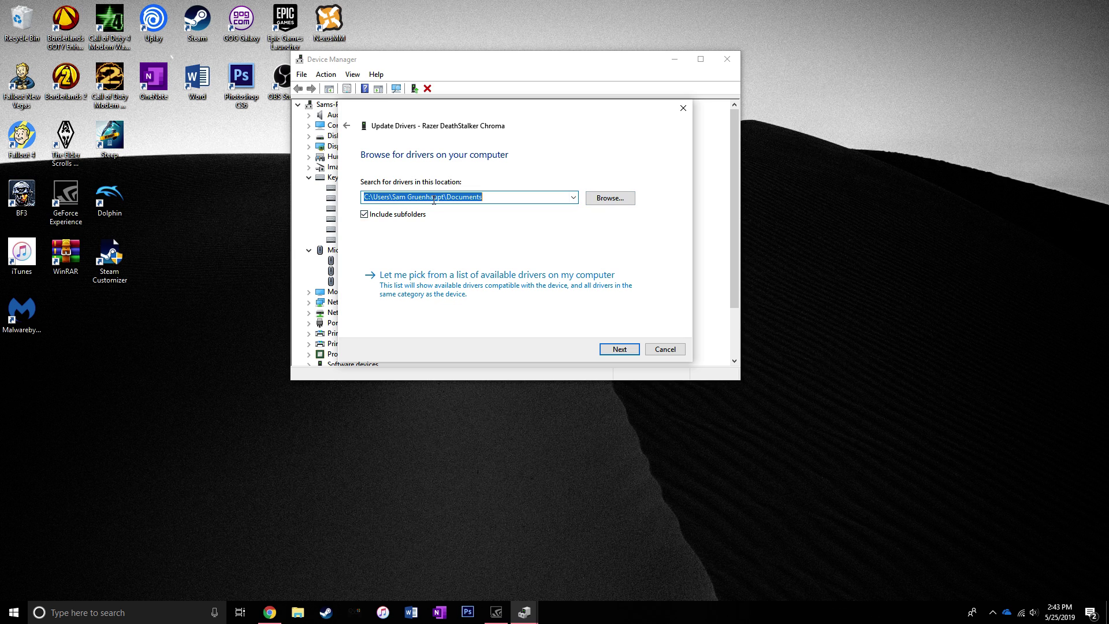
left_click(459, 283)
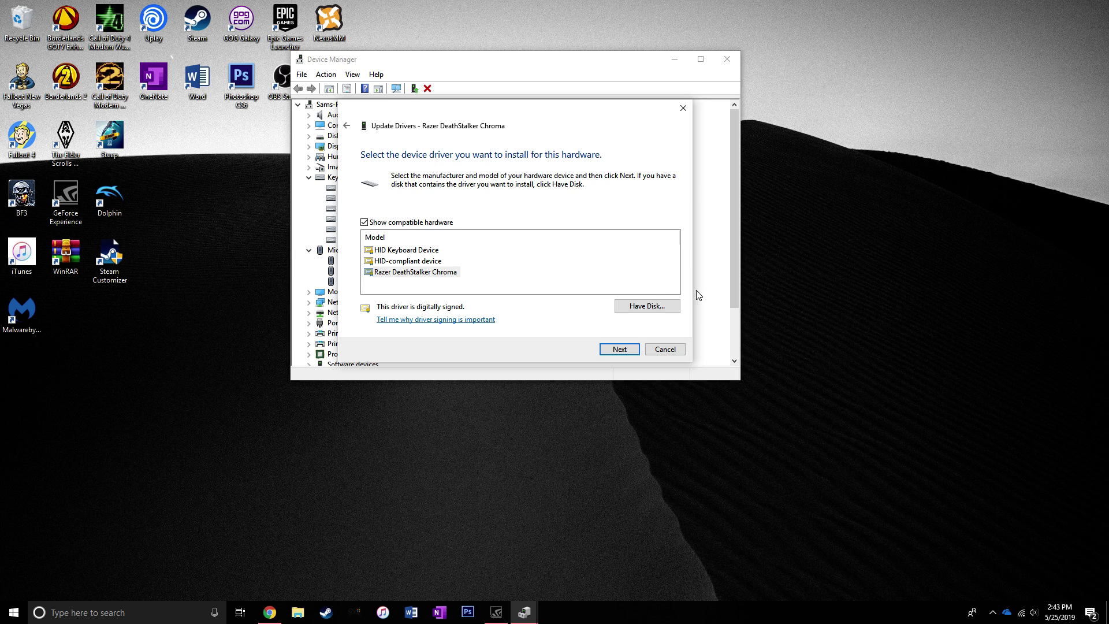
left_click(428, 261)
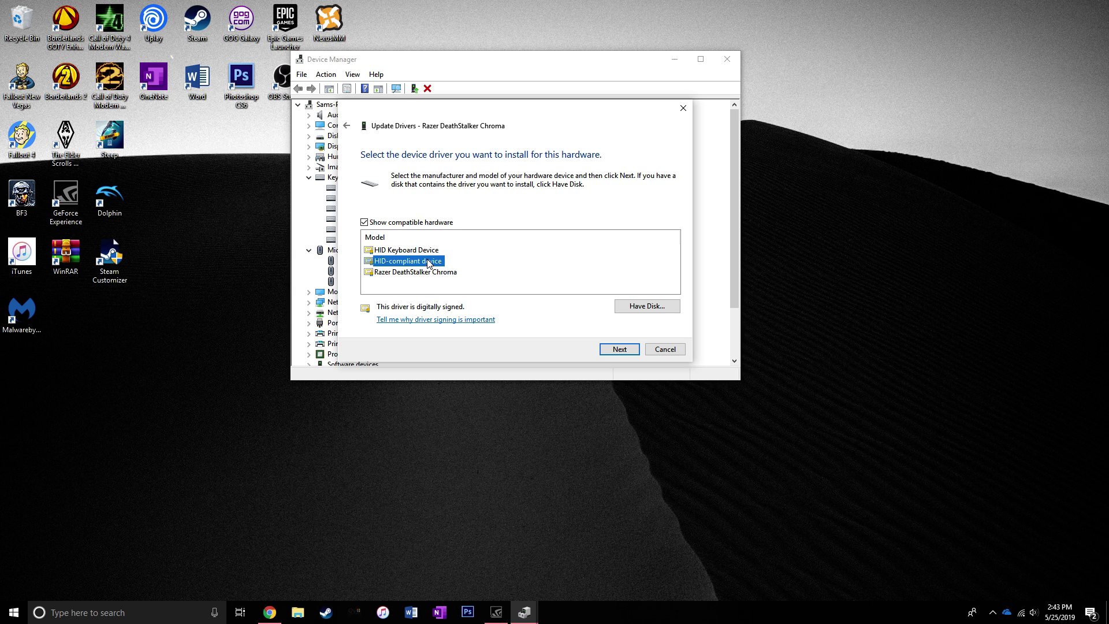
left_click(413, 272)
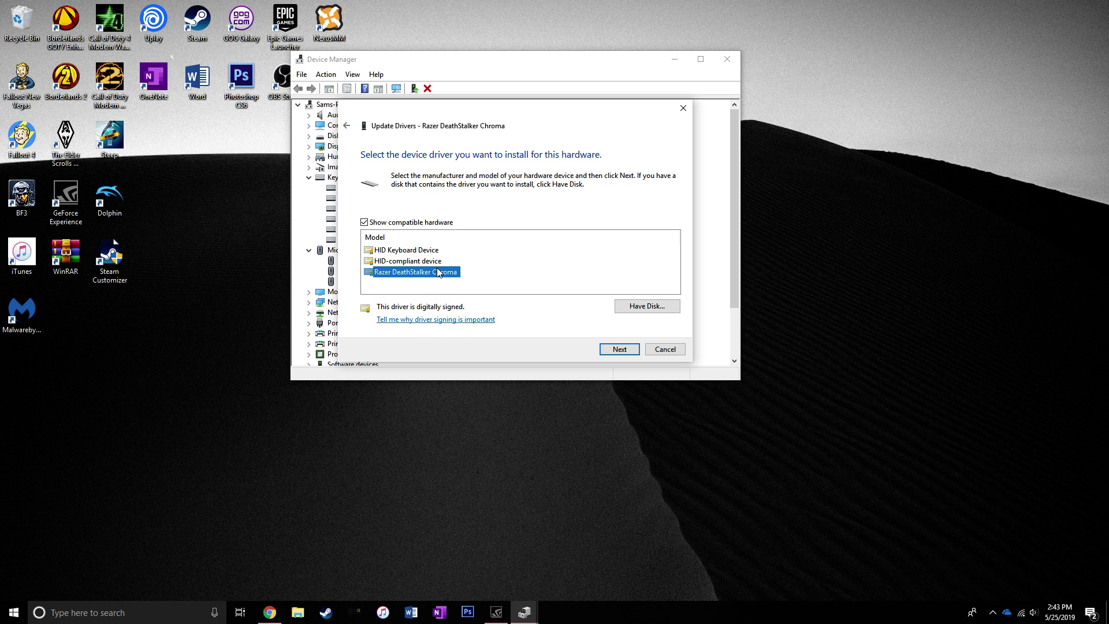
left_click(617, 348)
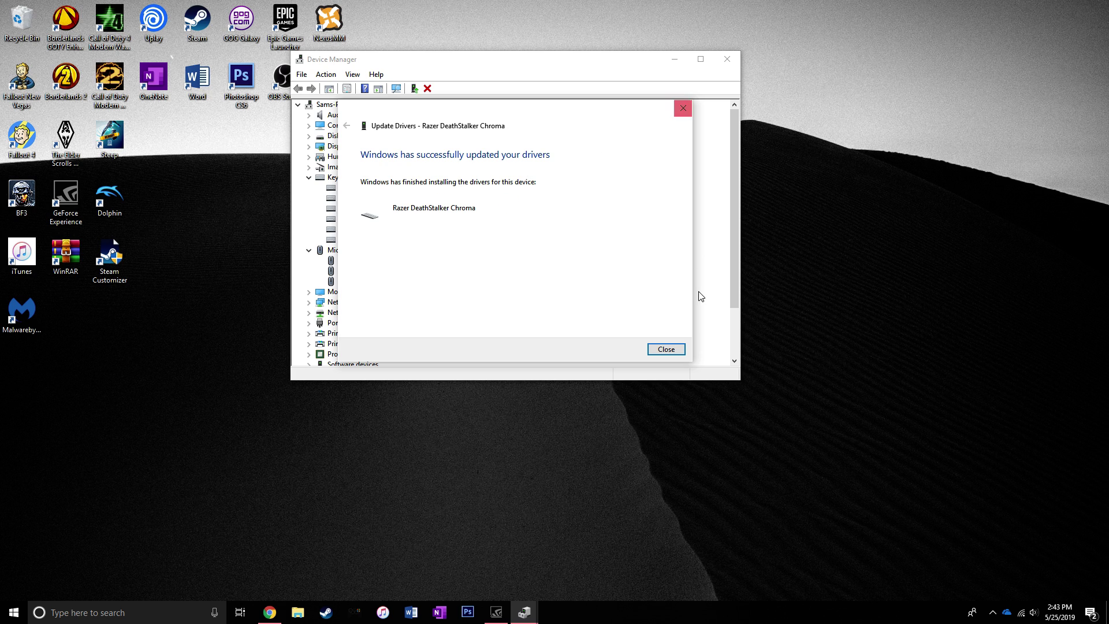
left_click(667, 351)
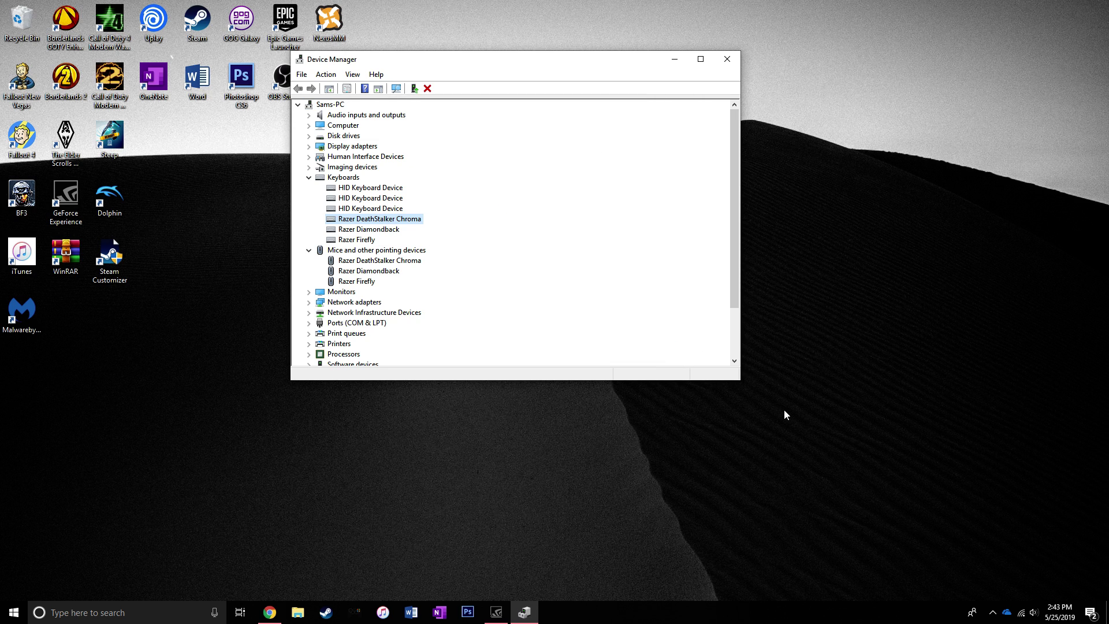
key("XF86AudioMute")
key("XF86AudioMute")
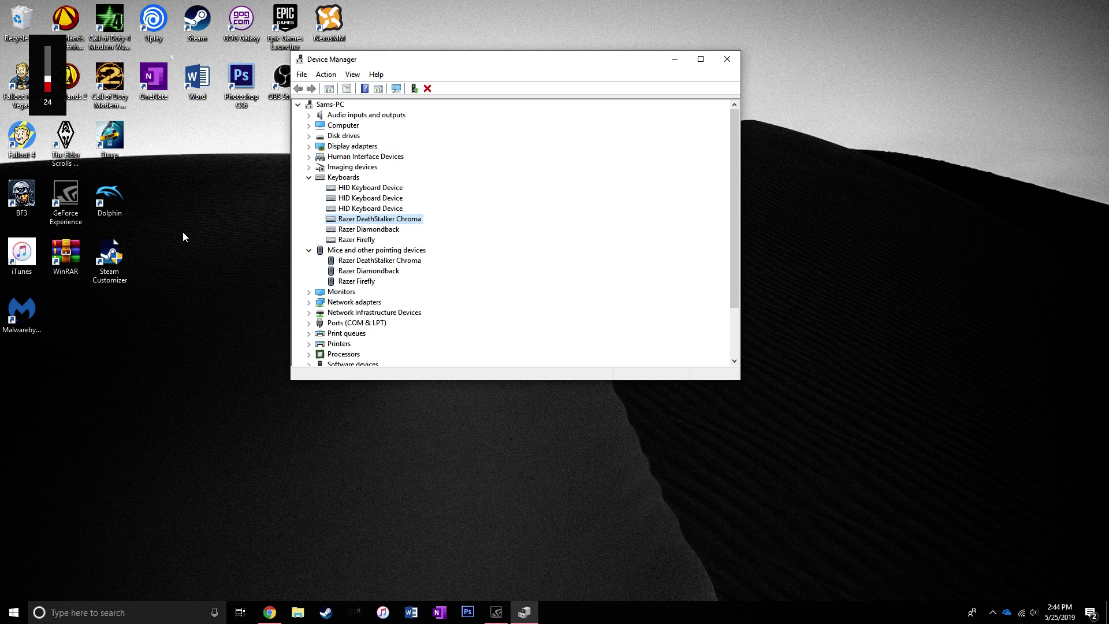
left_click(369, 230)
- List compatible drivers for the Razer Diamondback keyboard and choose the 10/26/2016 version over 8/3/2017
right_click(369, 231)
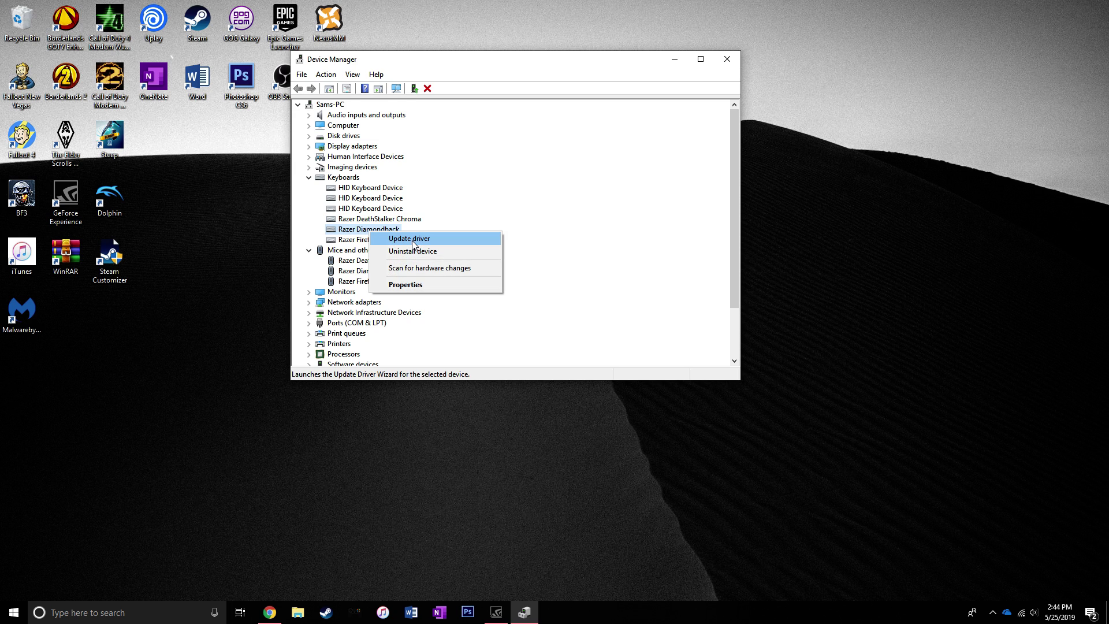
left_click(412, 240)
left_click(498, 260)
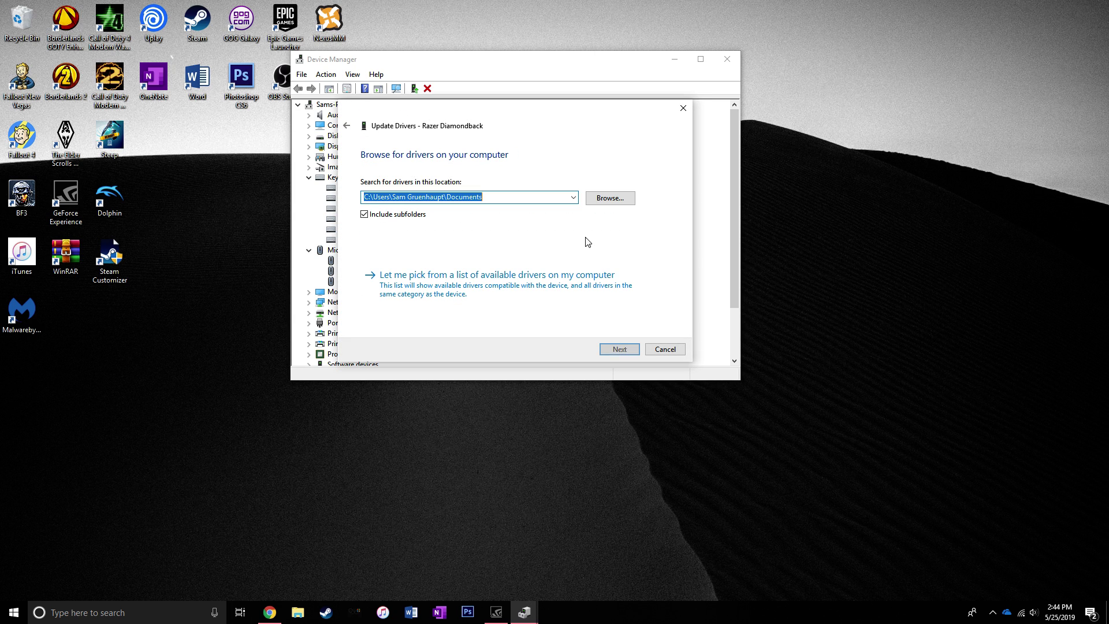
left_click(532, 306)
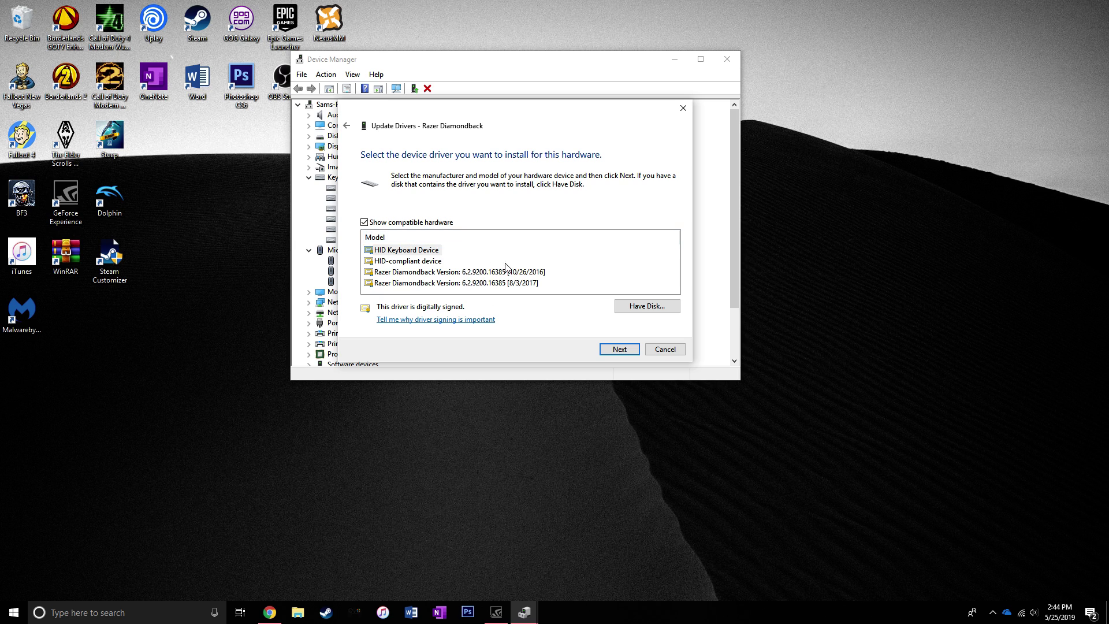
left_click(496, 284)
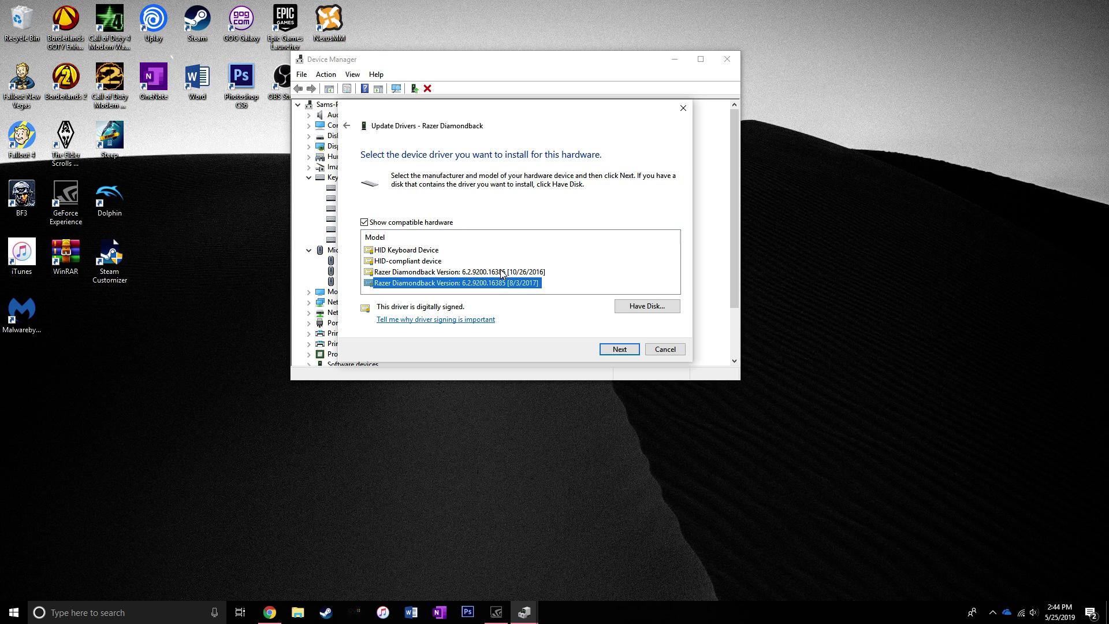
left_click(500, 273)
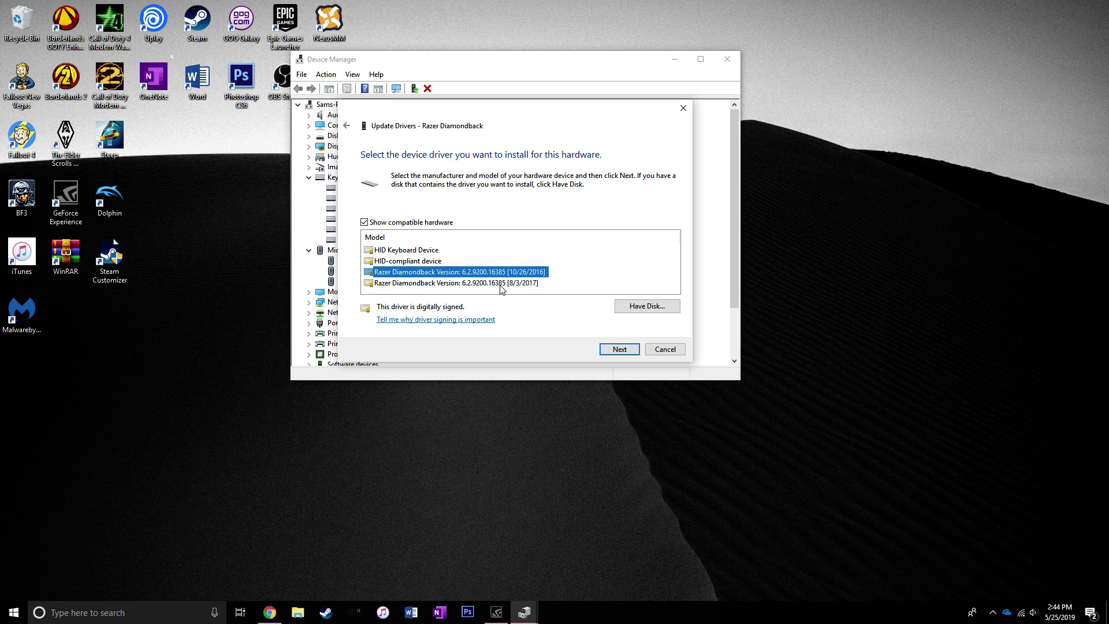
left_click(501, 285)
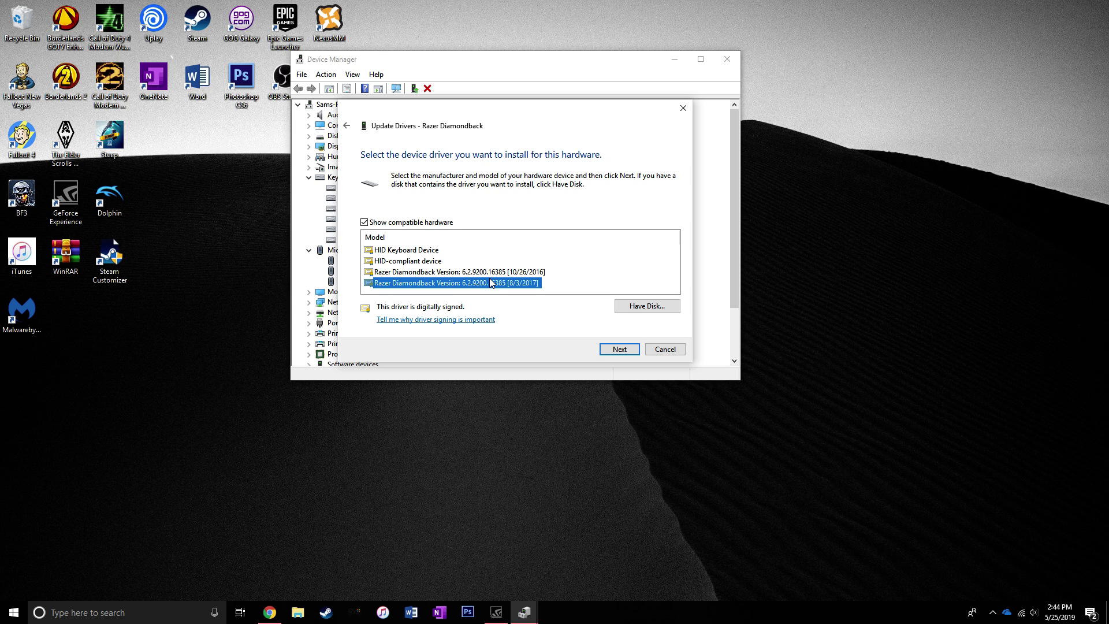
left_click(490, 272)
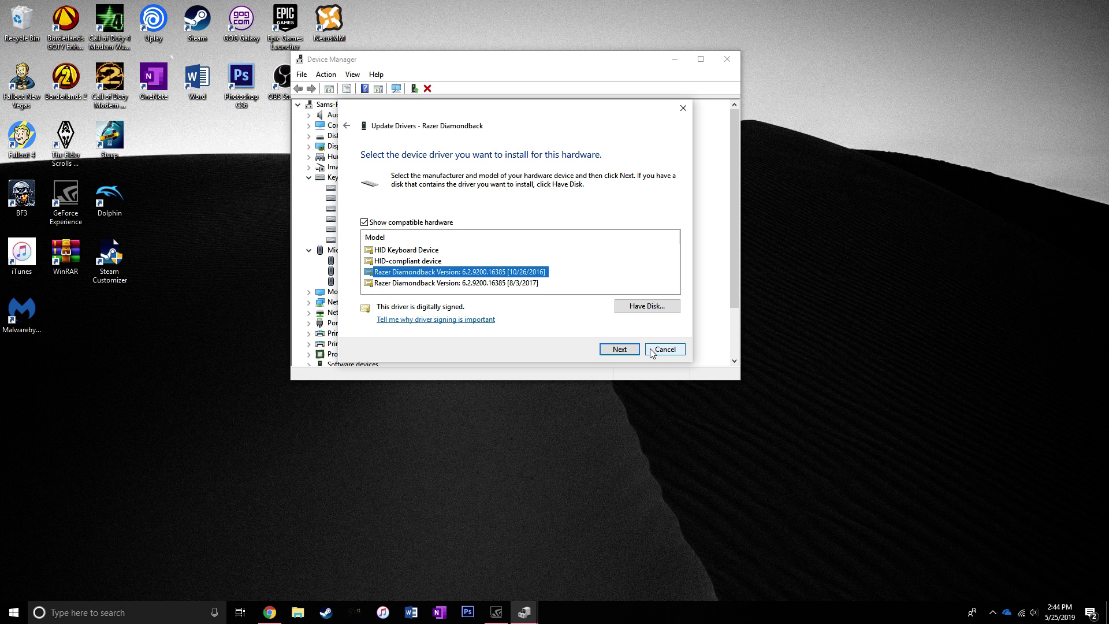
- Open Razer Synapse from the tray's Razer icon and move it aside
right_click(995, 614)
left_click(996, 616)
right_click(997, 565)
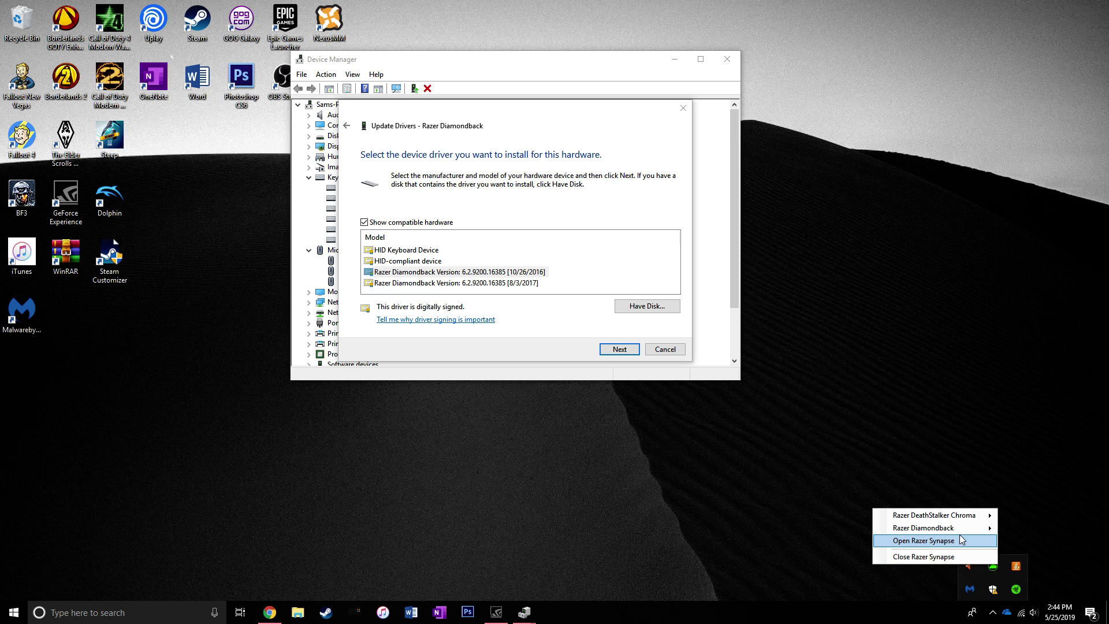
left_click(927, 541)
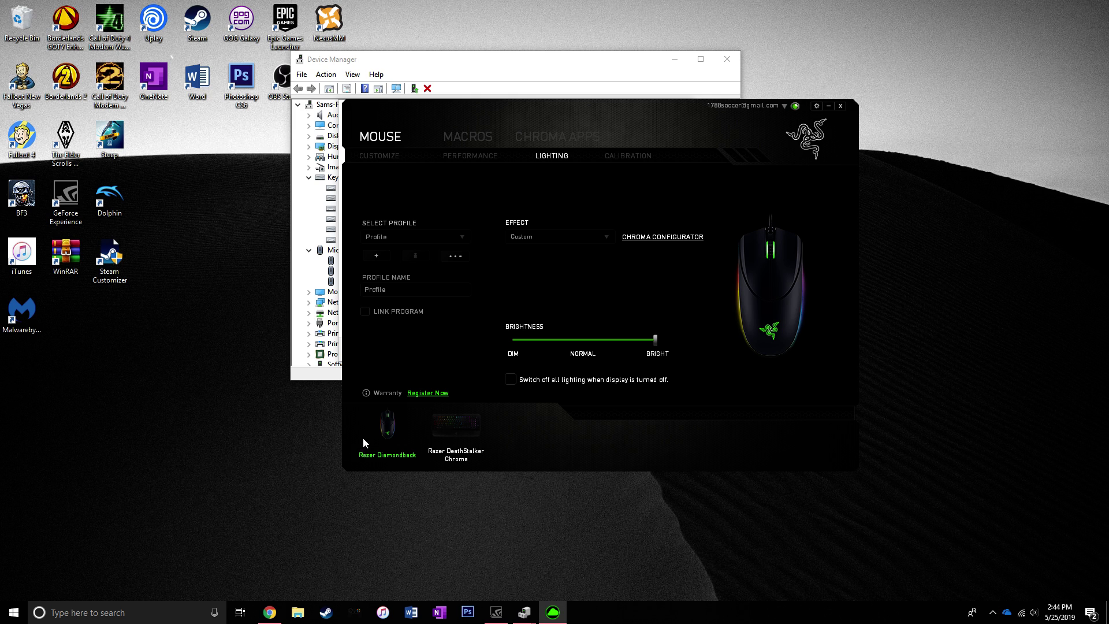
left_click_drag(430, 118, 663, 94)
- Cancel the pending Diamondback driver change and select the DeathStalker Chroma mouse entry
left_click(426, 72)
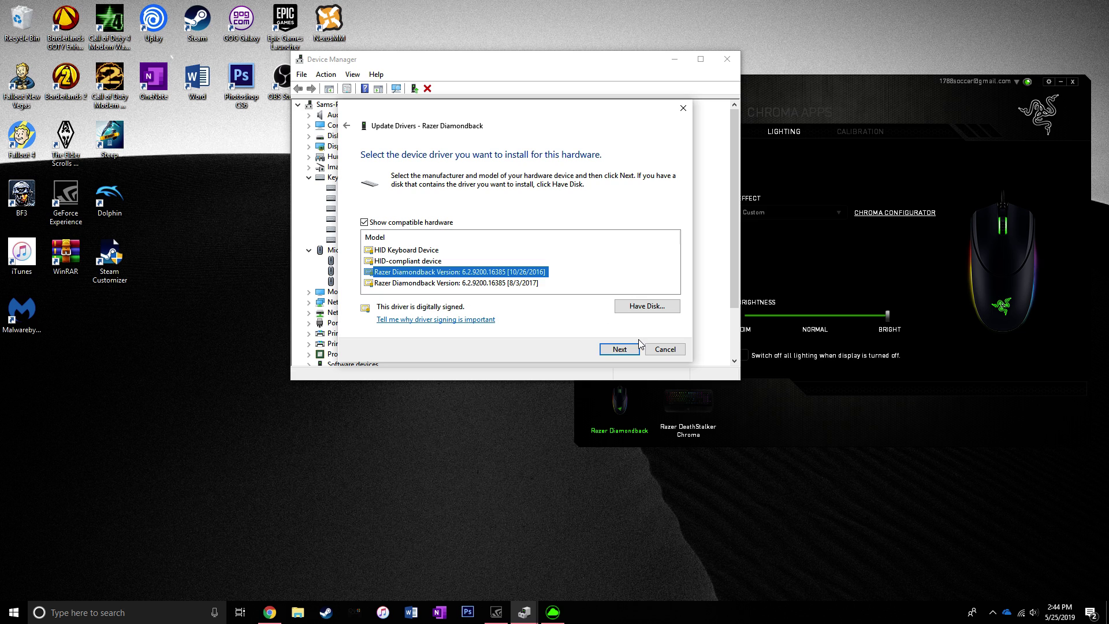
left_click(664, 349)
left_click(650, 404)
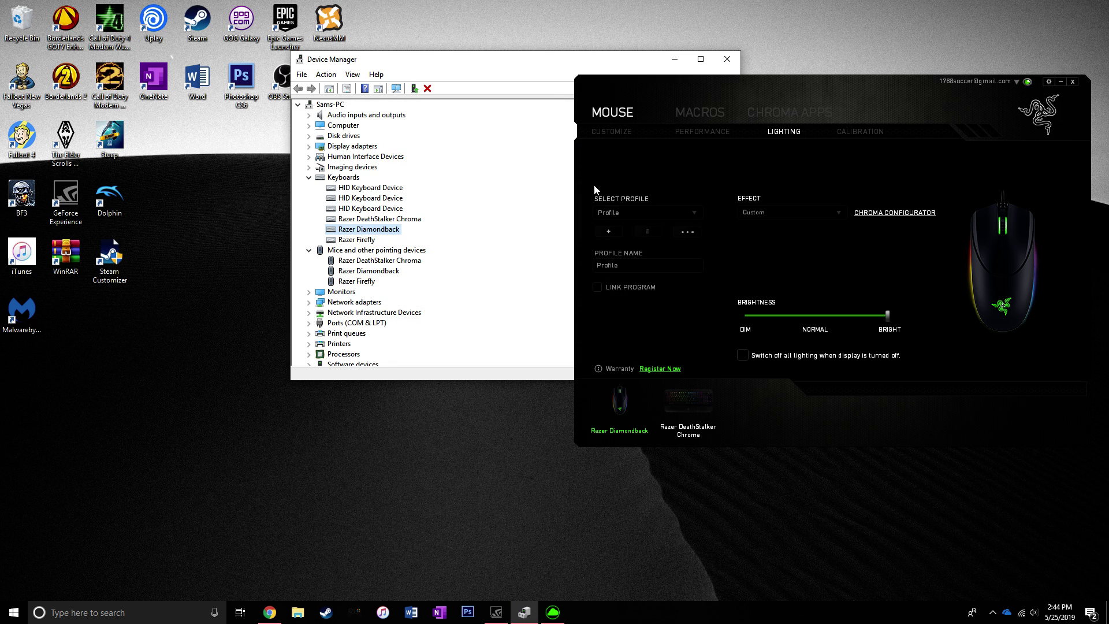
left_click(378, 260)
right_click(379, 263)
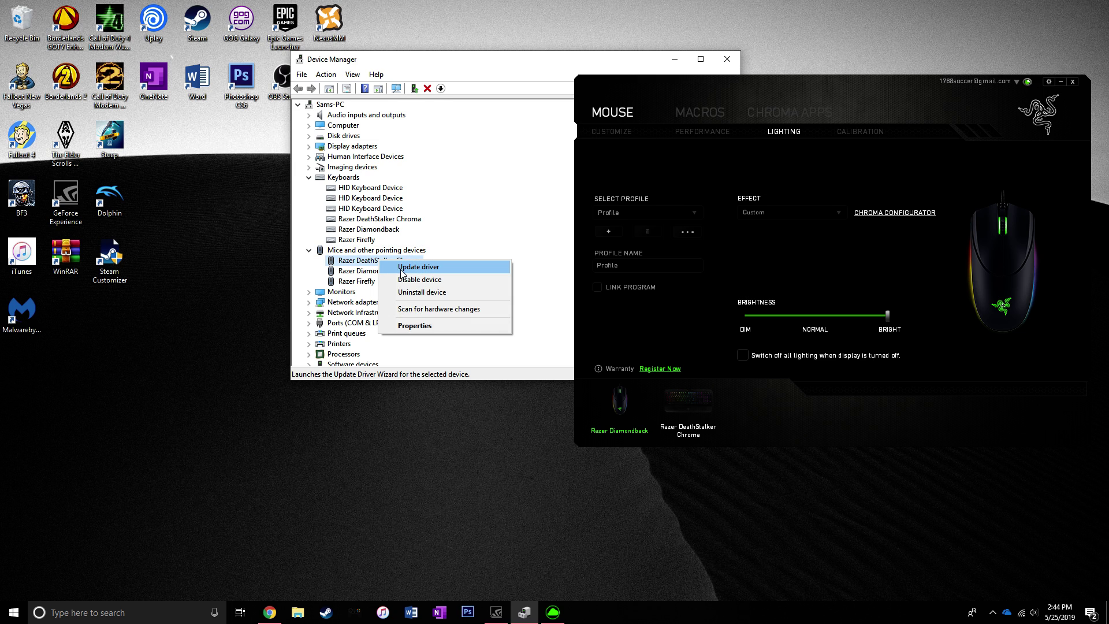
left_click(404, 268)
left_click(484, 264)
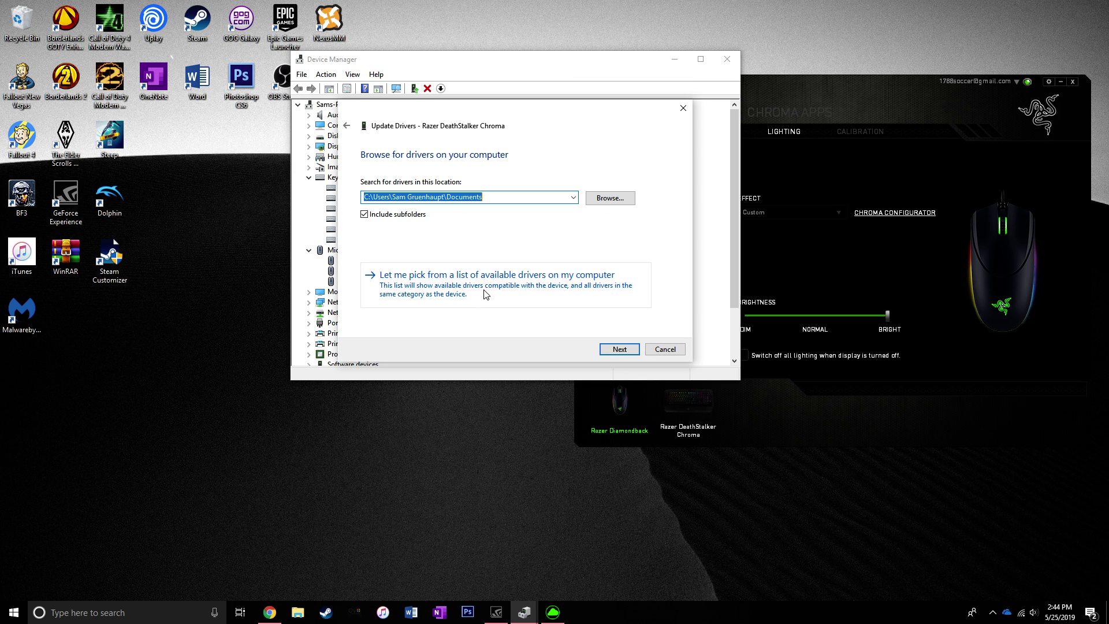
left_click(485, 296)
left_click_drag(493, 116, 622, 110)
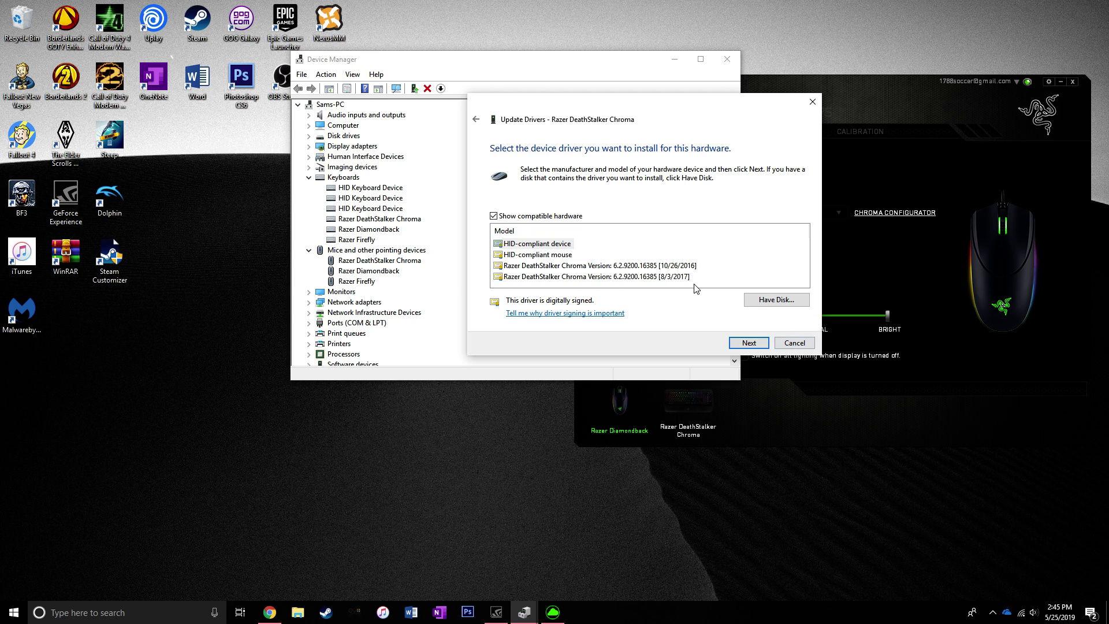
left_click(795, 344)
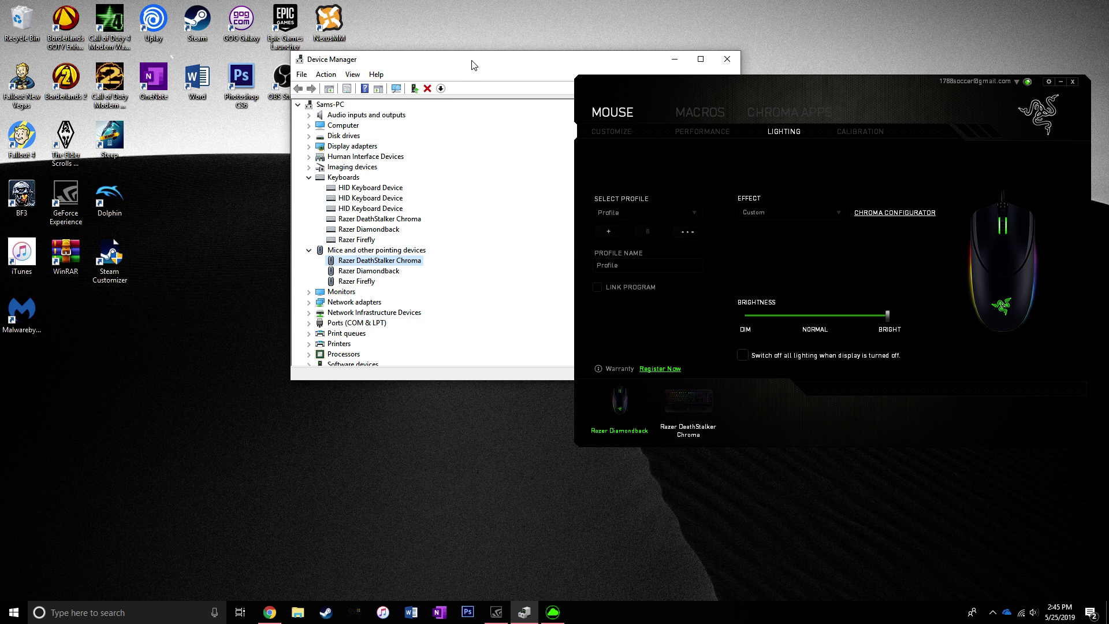
- Arrange Device Manager and Synapse side by side and view the DeathStalker Chroma keyboard settings
left_click_drag(424, 64, 260, 124)
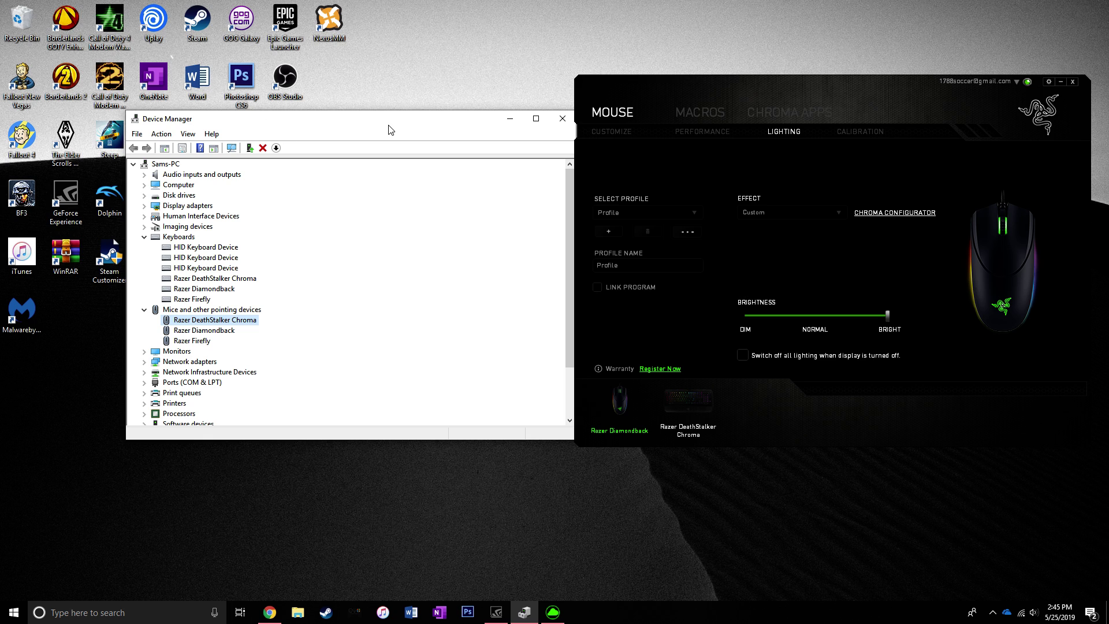
left_click_drag(389, 126, 397, 121)
left_click_drag(684, 86, 338, 109)
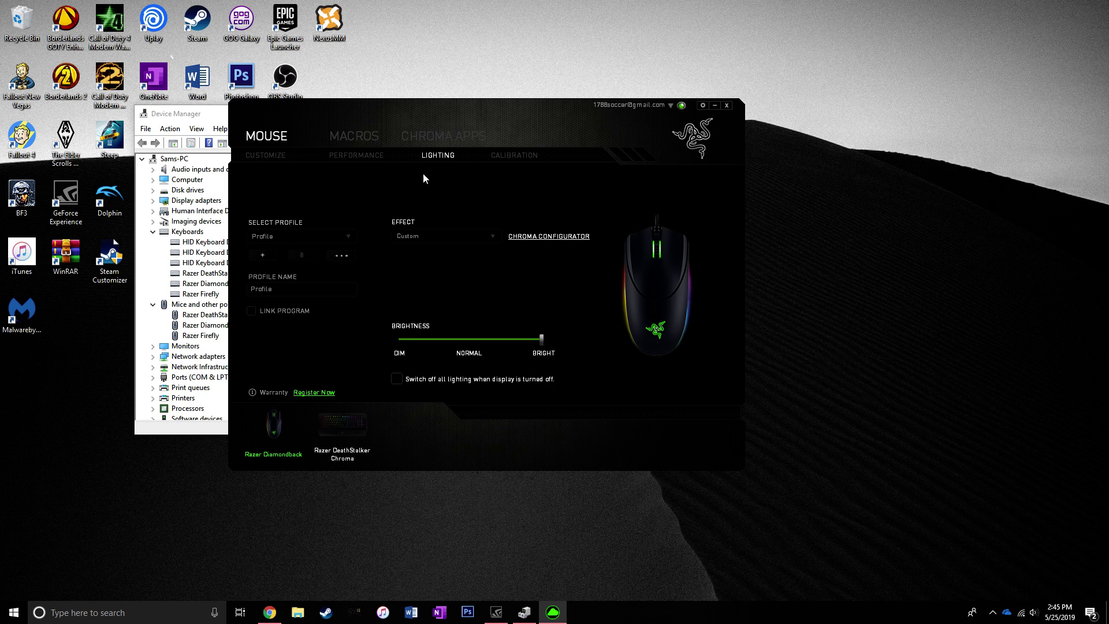
left_click(345, 421)
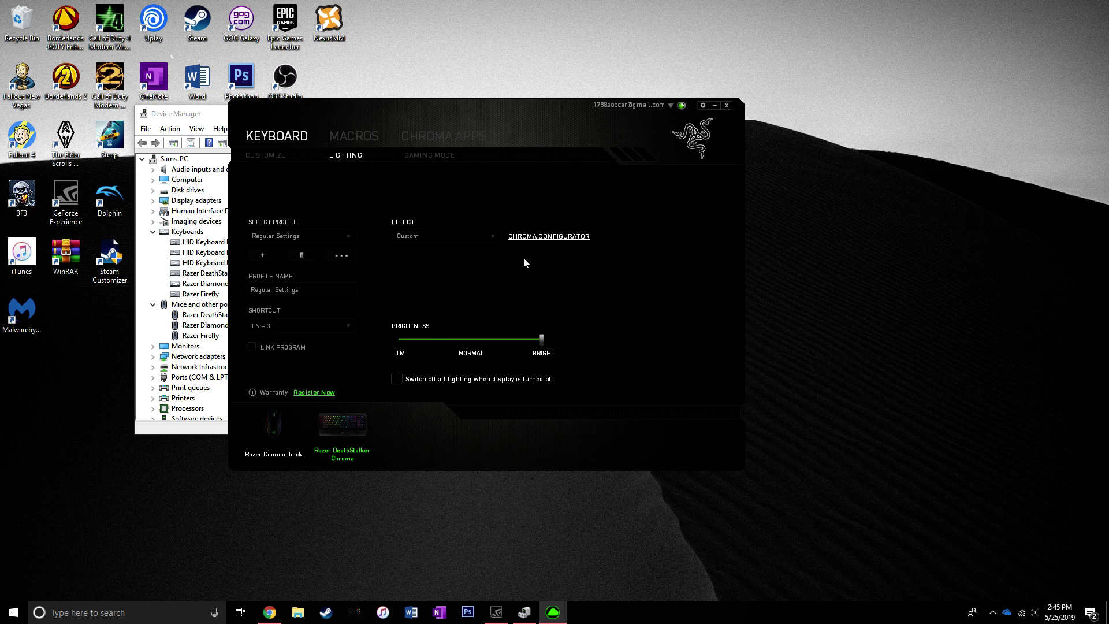
- Close Razer Synapse and Device Manager, leaving the desktop
left_click(727, 105)
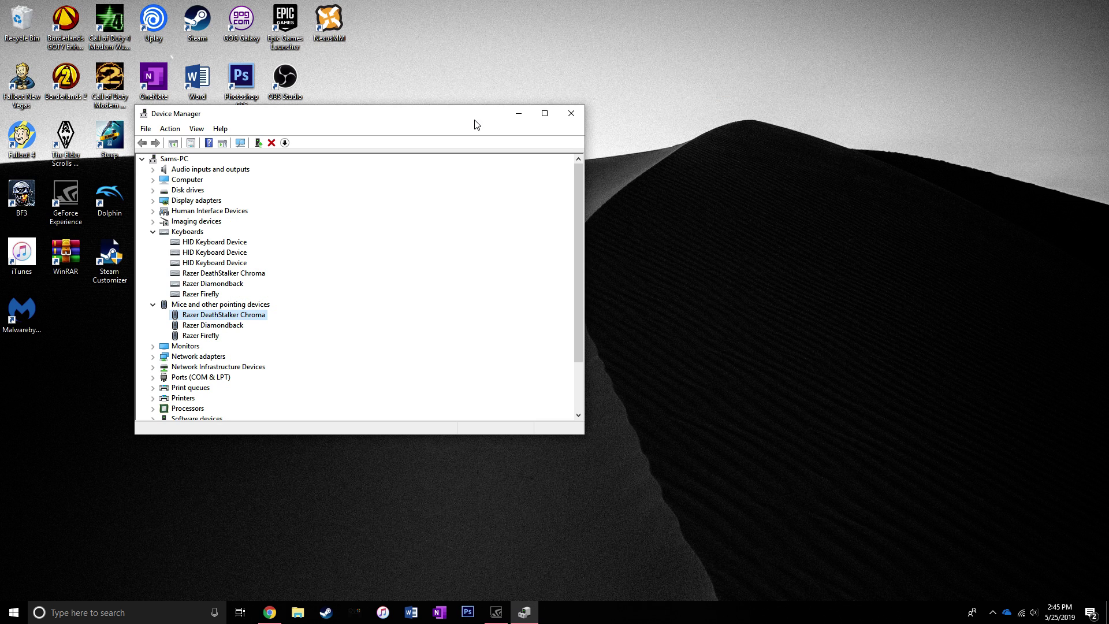
left_click_drag(474, 121, 621, 137)
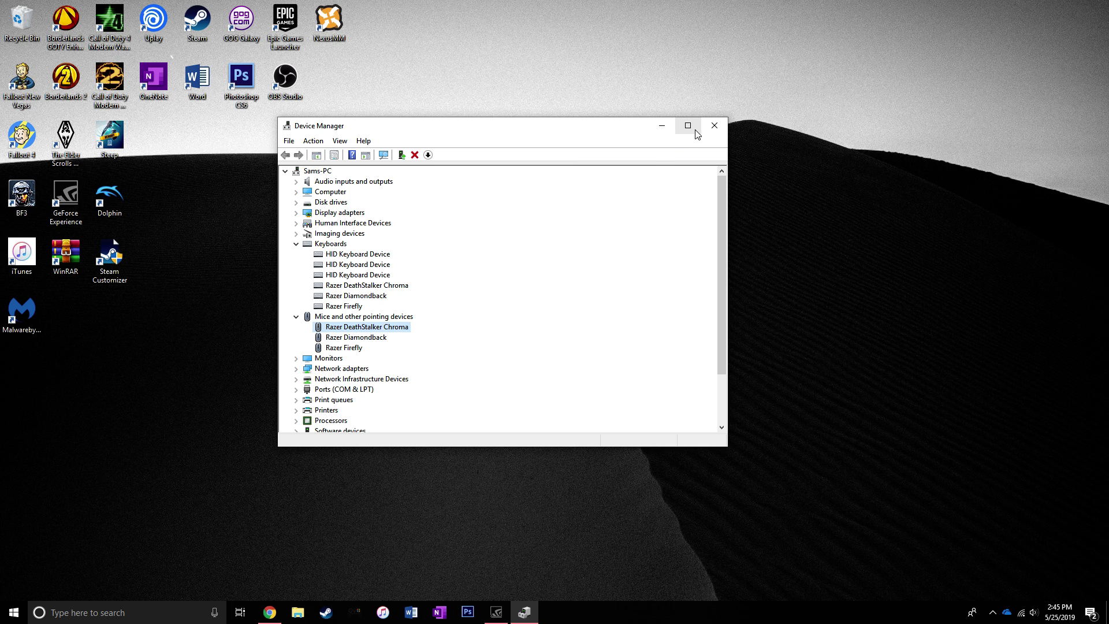
left_click(716, 126)
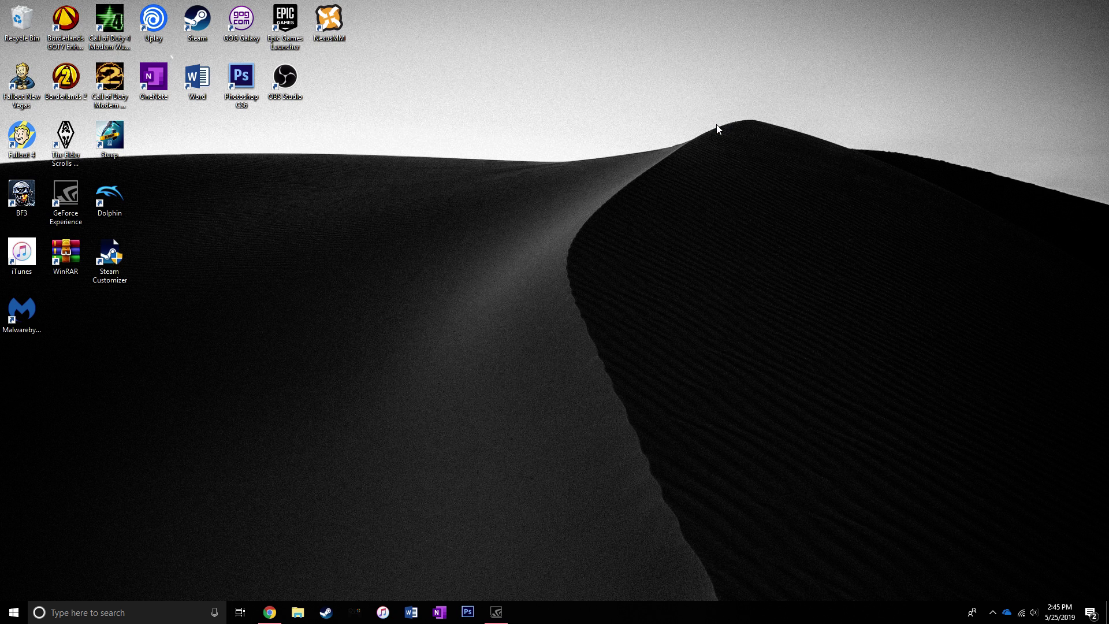